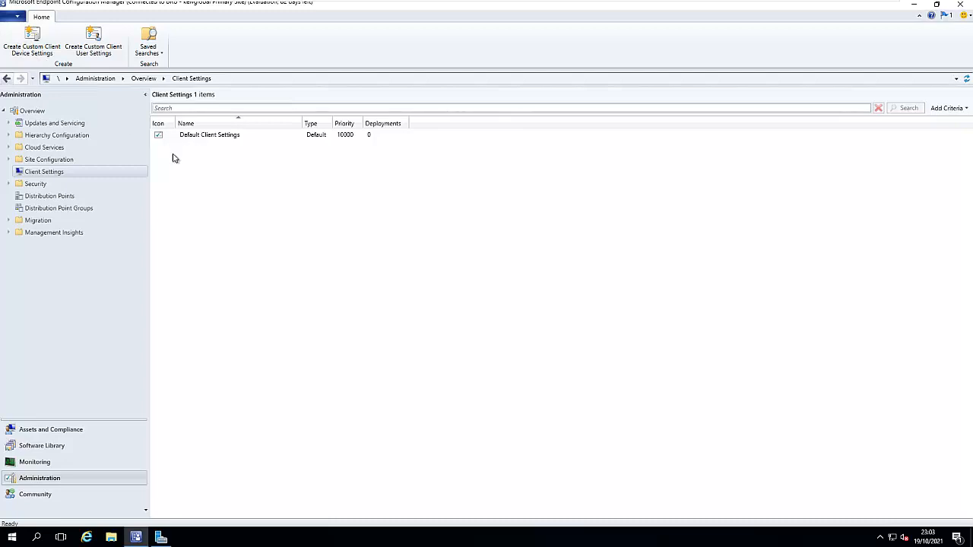
Review the Remote Tools settings of Default Client Settings and close them unchanged.
{"action": "right_click", "coordinate": [209, 138]}
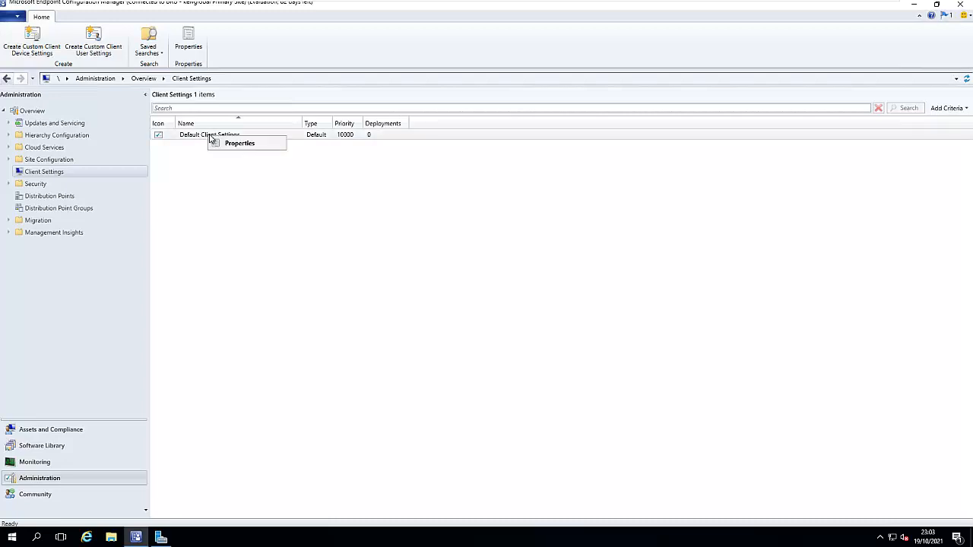
{"action": "left_click", "coordinate": [243, 144]}
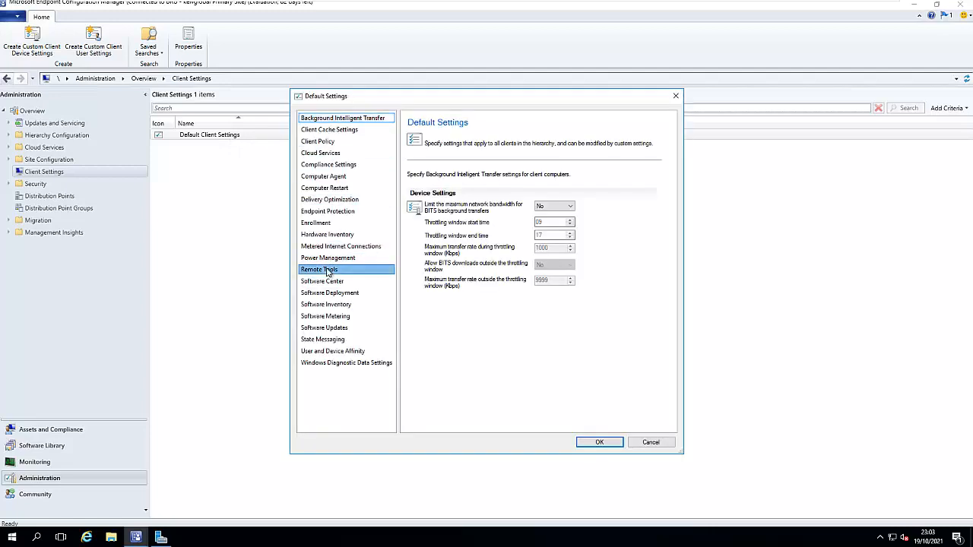
{"action": "left_click", "coordinate": [326, 270]}
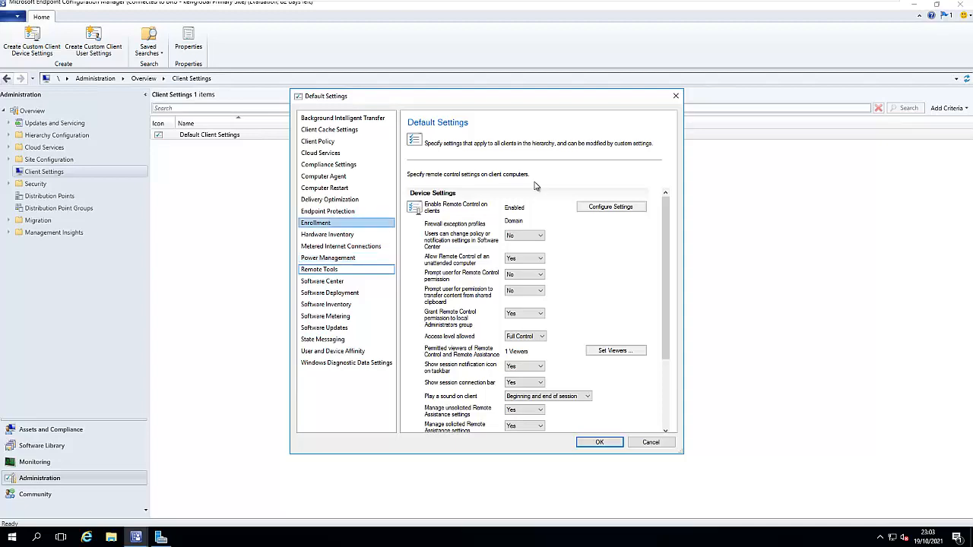
{"action": "left_click", "coordinate": [675, 95]}
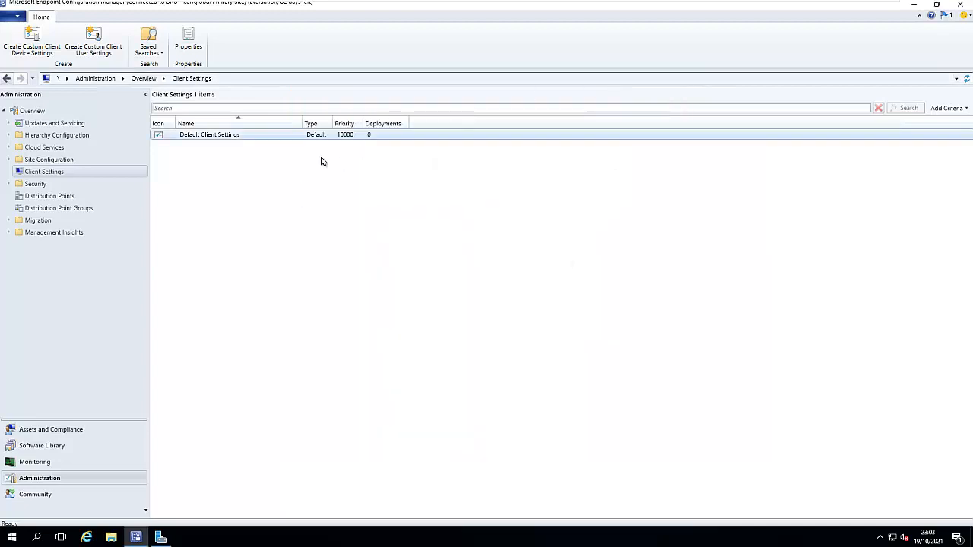
Start creating new Custom Client Device Settings from the Home ribbon.
{"action": "right_click", "coordinate": [202, 174]}
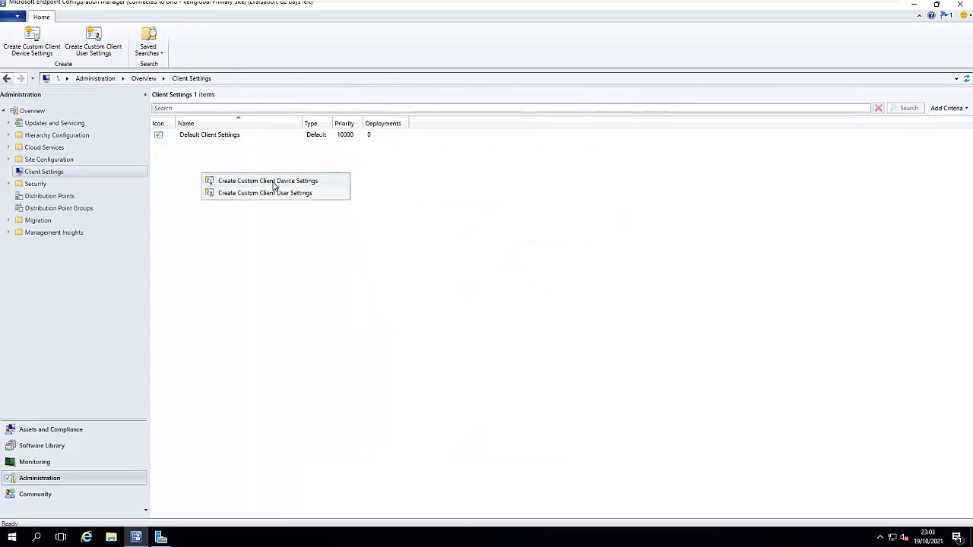
{"action": "left_click", "coordinate": [186, 155]}
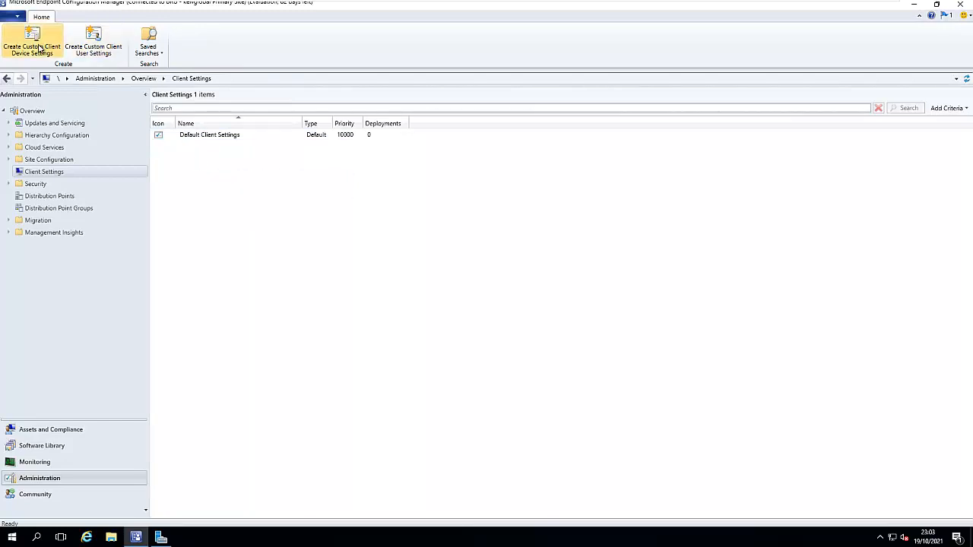
{"action": "left_click", "coordinate": [40, 48]}
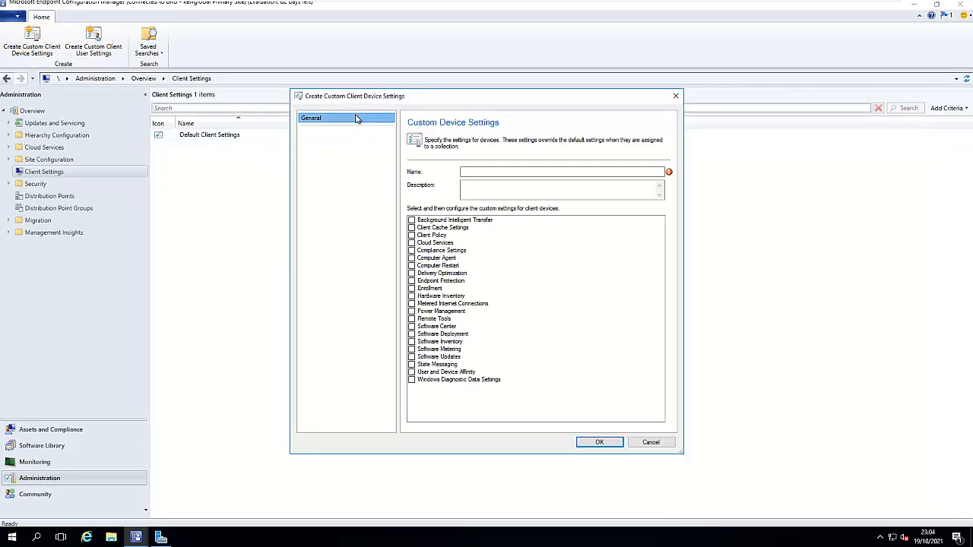
Name the settings 'Desktop Client Custom Settings' and include BITS, Client Cache, Client Policy, and State Messaging.
{"action": "left_click", "coordinate": [464, 171]}
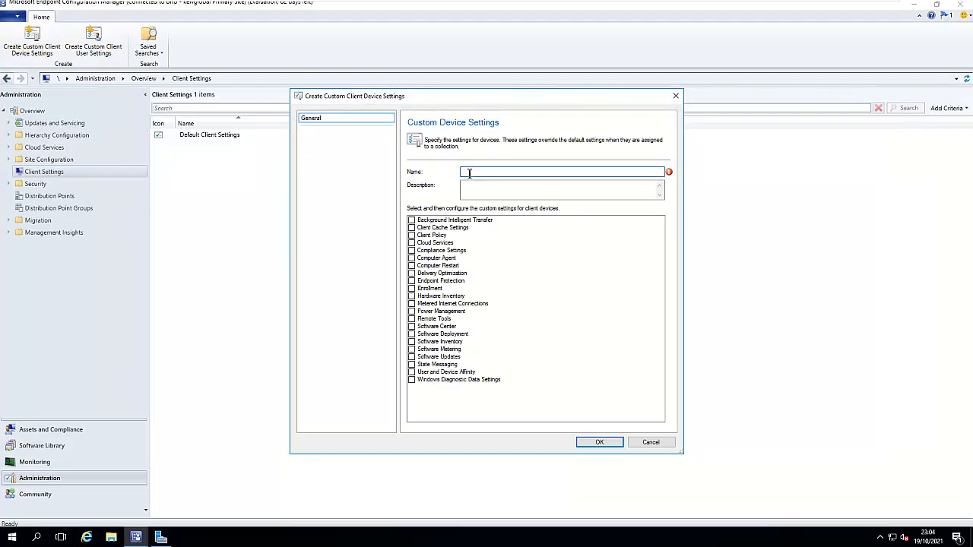
{"action": "type", "text": "Desktop Client Custom Settings"}
{"action": "left_click", "coordinate": [413, 221]}
{"action": "left_click", "coordinate": [413, 221]}
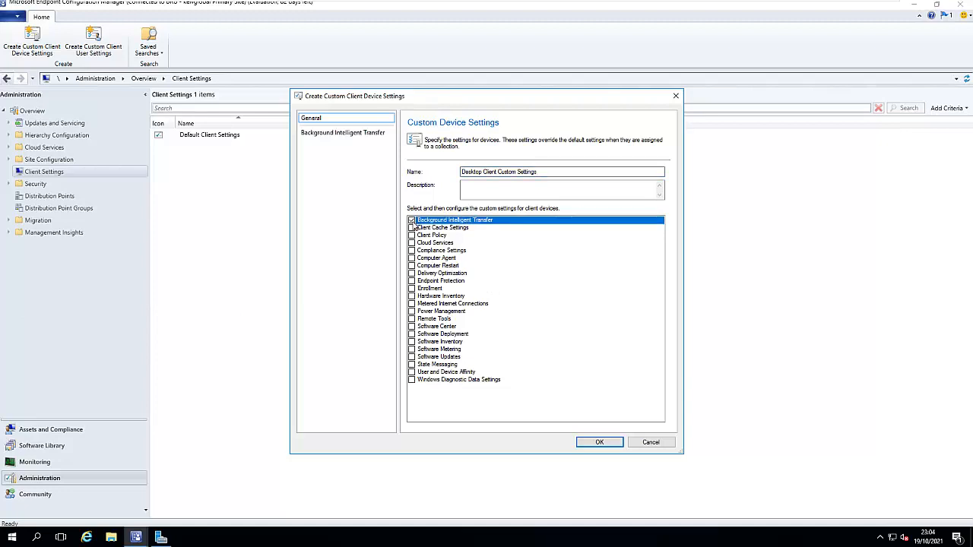
{"action": "left_click", "coordinate": [412, 228]}
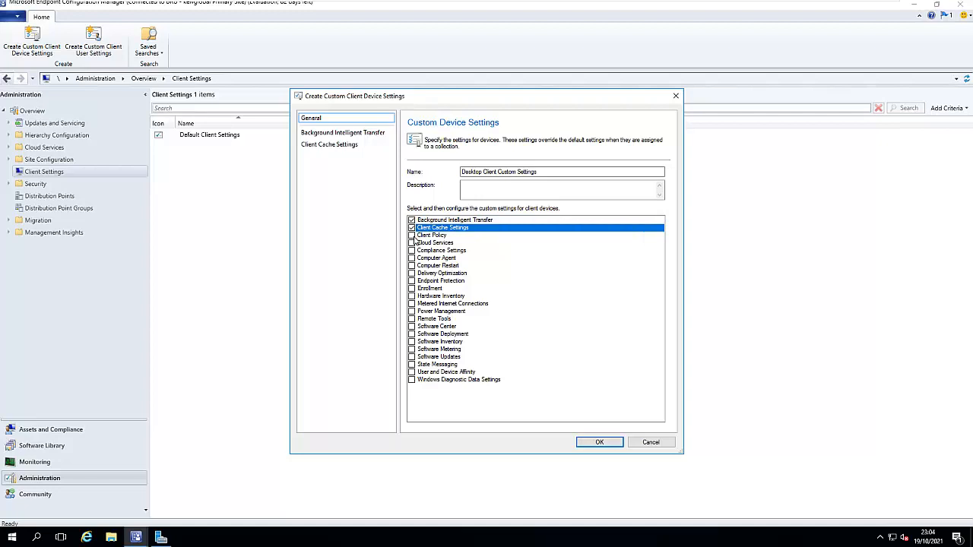
{"action": "left_click", "coordinate": [412, 235]}
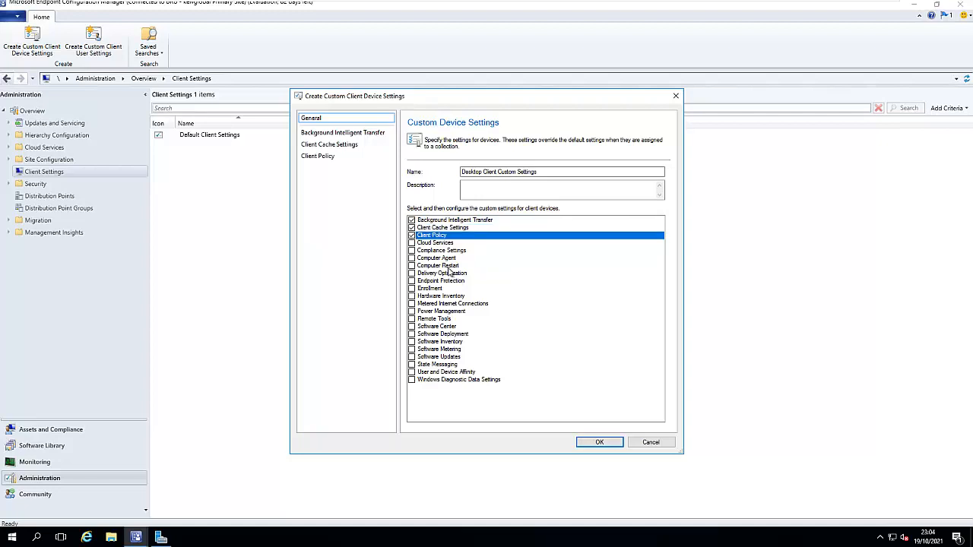
{"action": "left_click", "coordinate": [412, 365]}
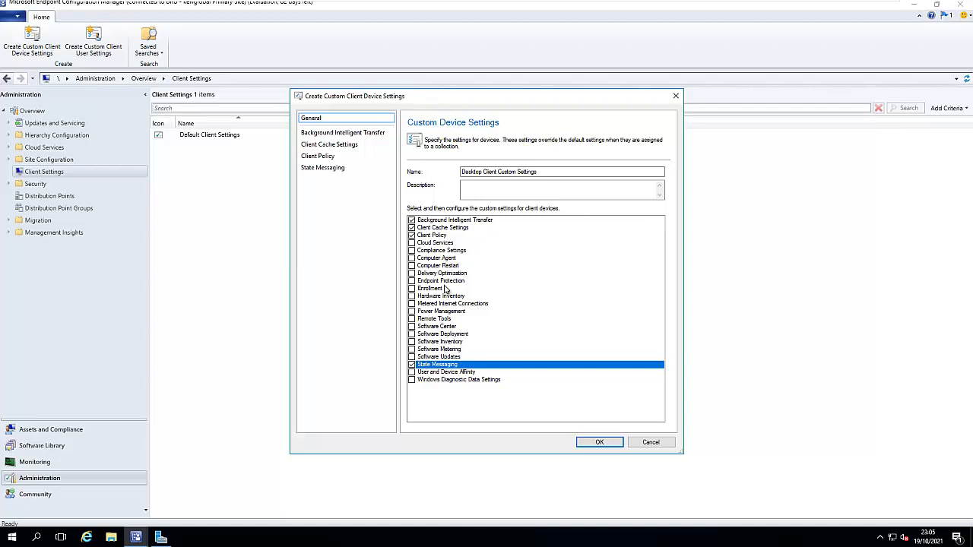
{"action": "left_click", "coordinate": [598, 443]}
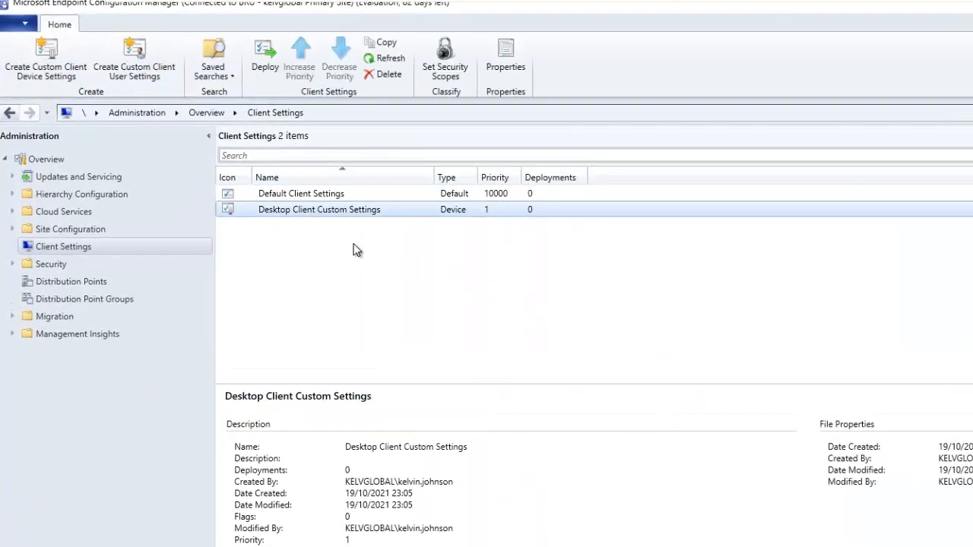
Open the Properties of Desktop Client Custom Settings from its context menu.
{"action": "left_click", "coordinate": [334, 211]}
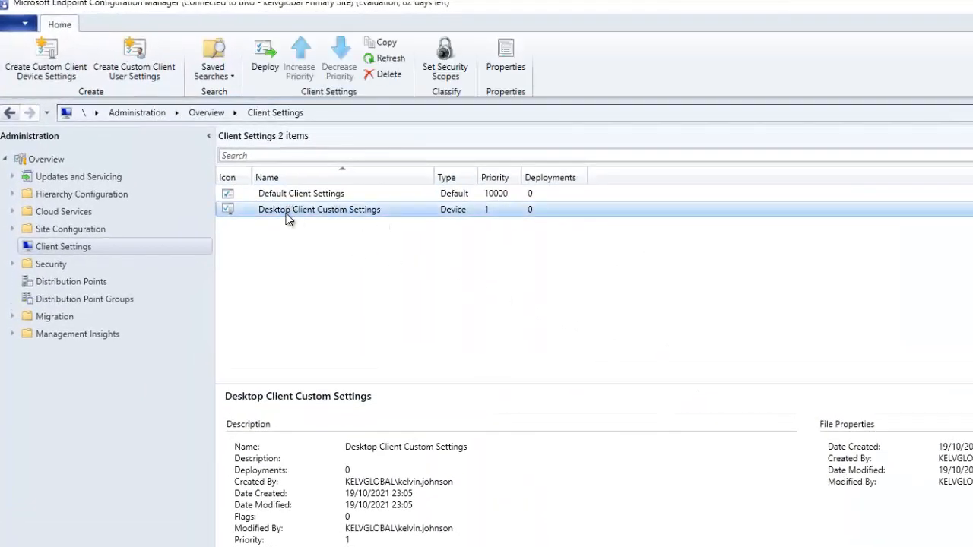
{"action": "right_click", "coordinate": [347, 211]}
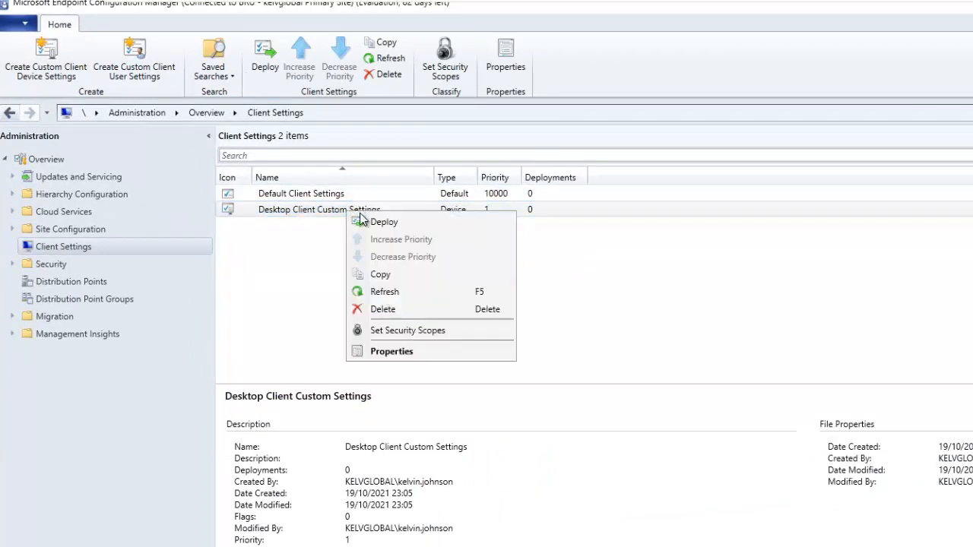
{"action": "left_click", "coordinate": [391, 352]}
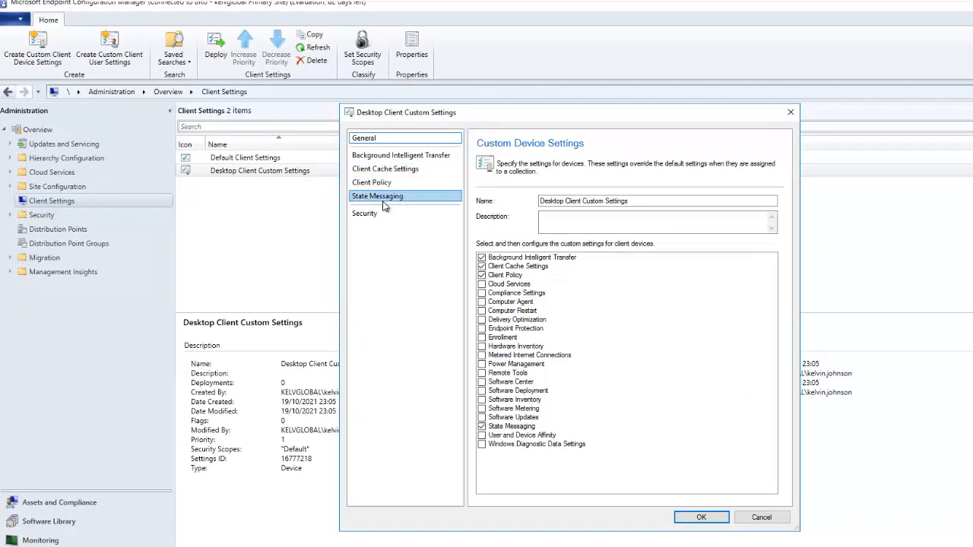
Change the Client Policy polling interval from 60 to 10 minutes.
{"action": "left_click", "coordinate": [376, 184]}
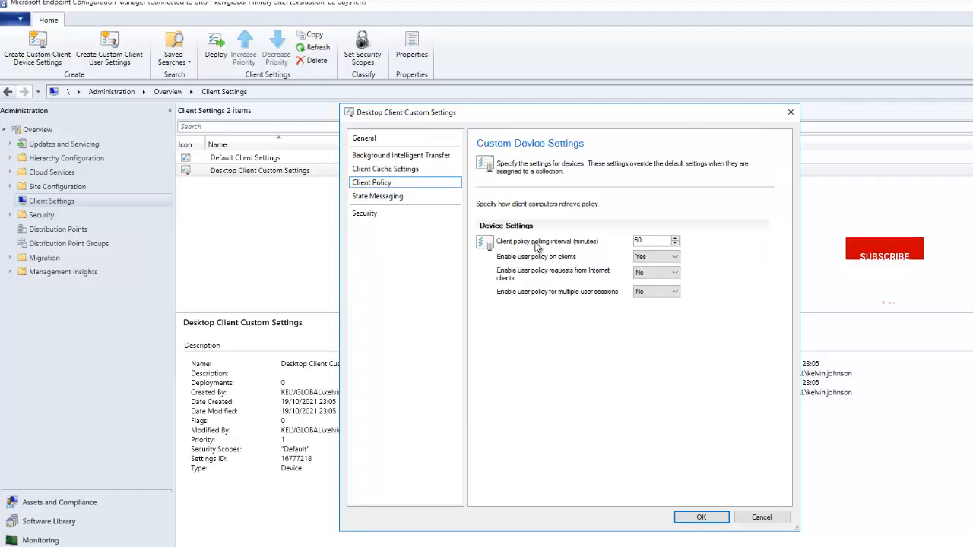
{"action": "double_click", "coordinate": [637, 241]}
{"action": "type", "text": "10"}
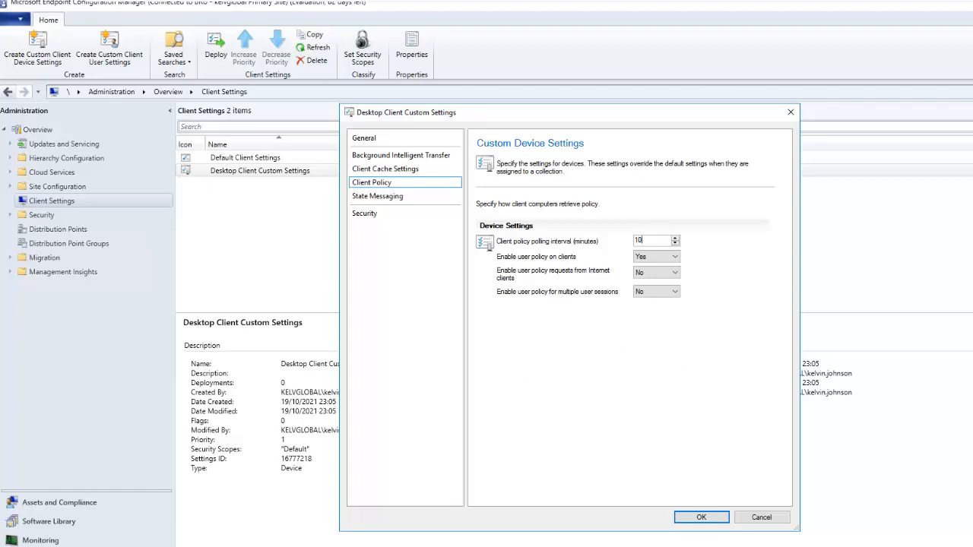
{"action": "left_click", "coordinate": [380, 196]}
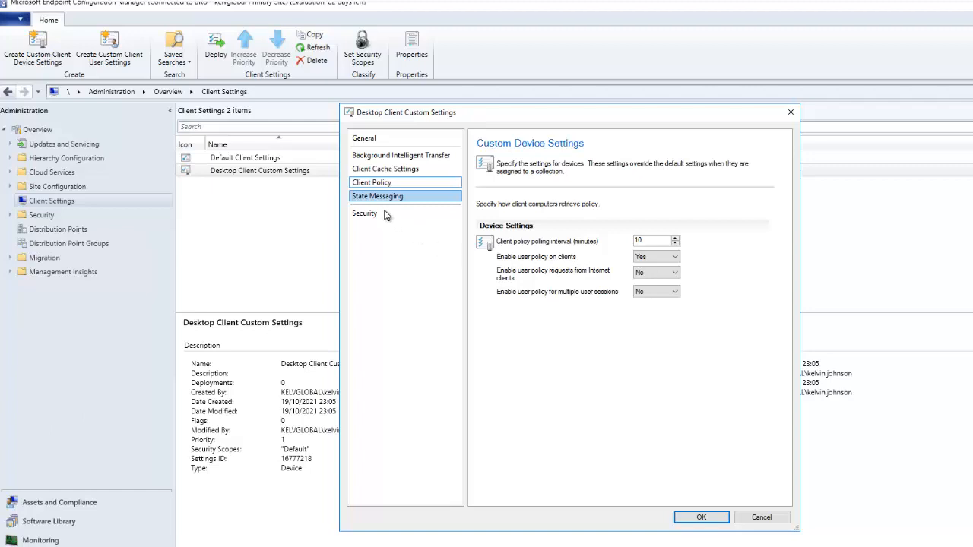
In Client Cache Settings, enable BranchCache, client cache sizing (5120 MB, 20%), and peer cache source.
{"action": "left_click", "coordinate": [385, 169]}
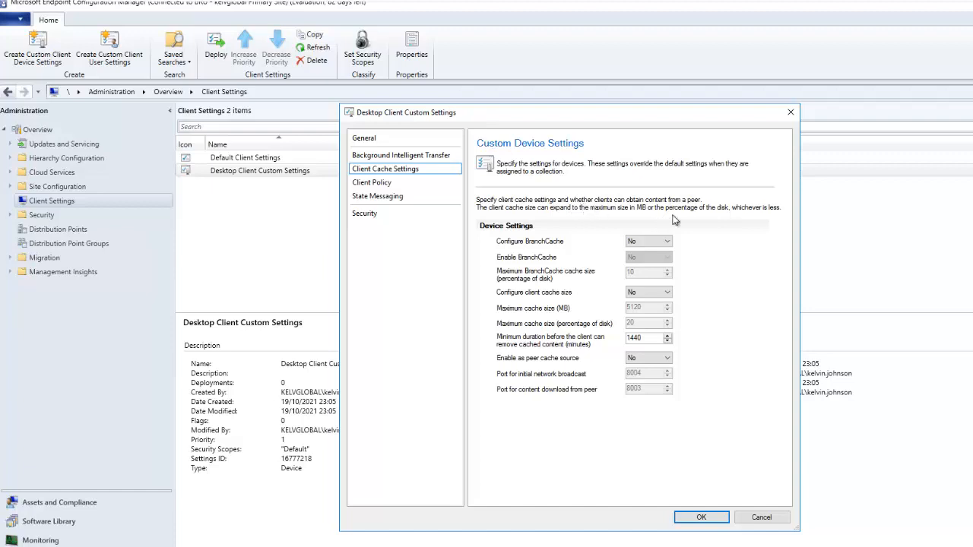
{"action": "left_click", "coordinate": [641, 242]}
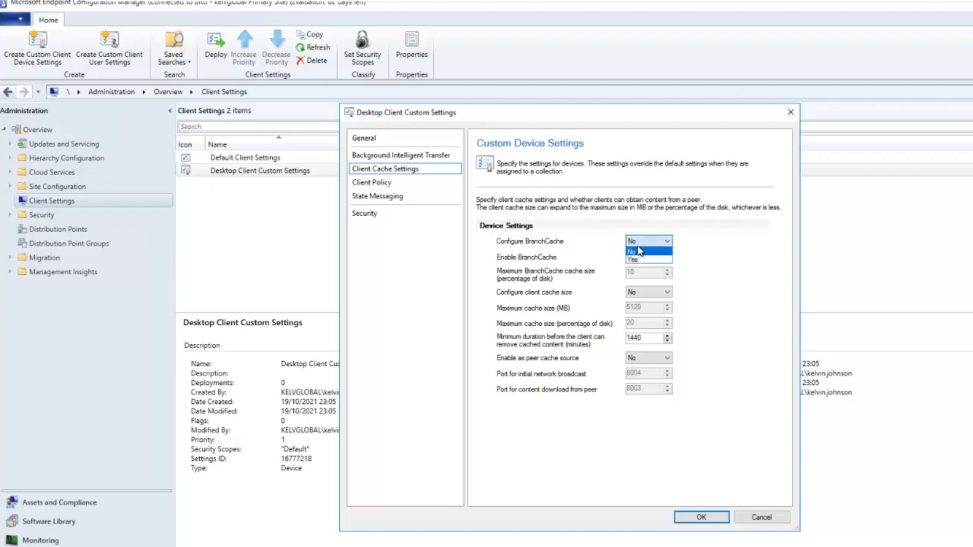
{"action": "left_click", "coordinate": [639, 260]}
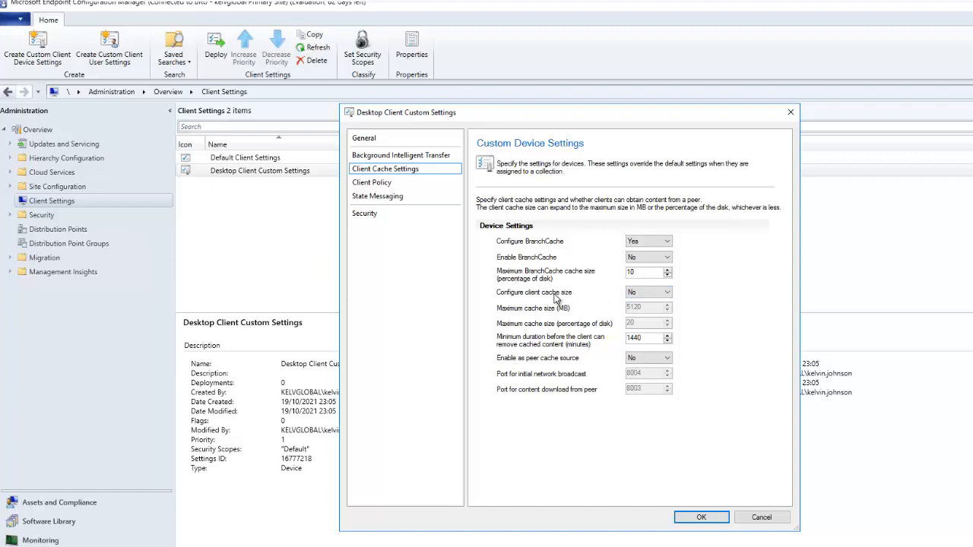
{"action": "left_click", "coordinate": [643, 298]}
{"action": "left_click", "coordinate": [703, 298]}
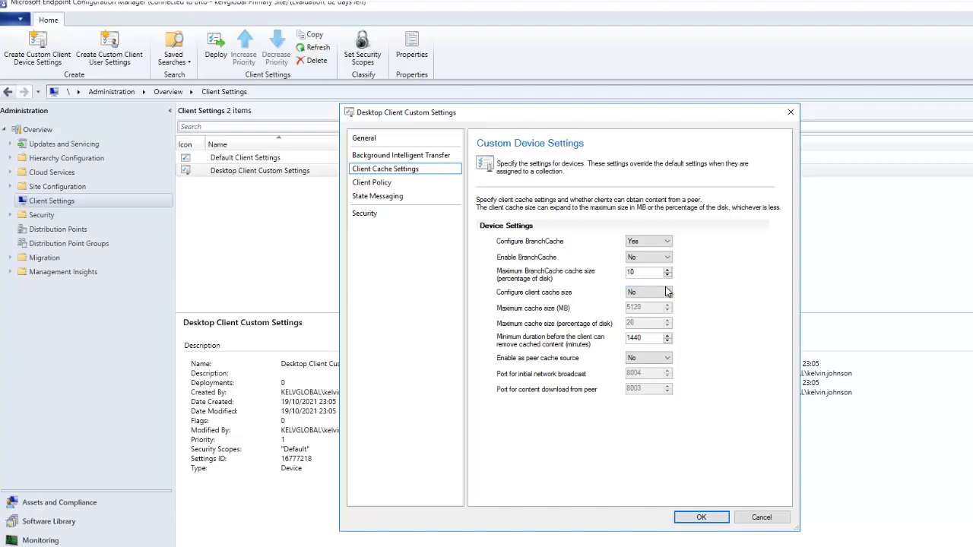
{"action": "left_click", "coordinate": [669, 293]}
{"action": "left_click", "coordinate": [634, 311]}
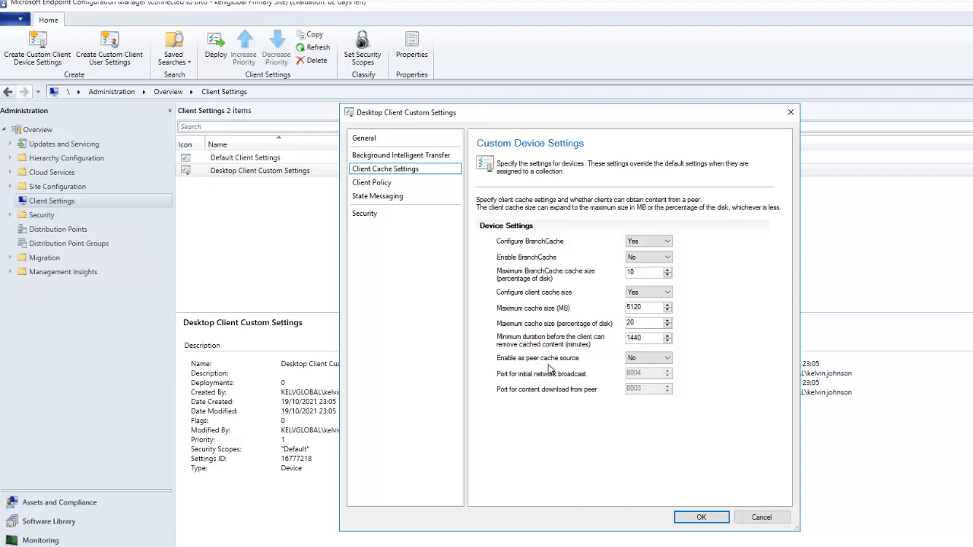
{"action": "left_click", "coordinate": [642, 360]}
{"action": "left_click", "coordinate": [618, 379]}
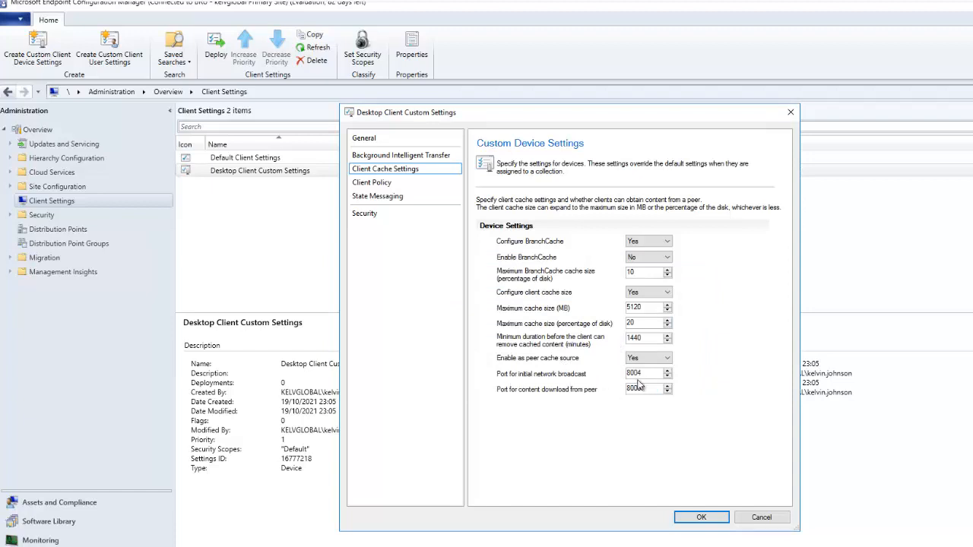
Limit BITS background bandwidth to 1000 Kbps during the 09–17 throttling window.
{"action": "left_click", "coordinate": [396, 156]}
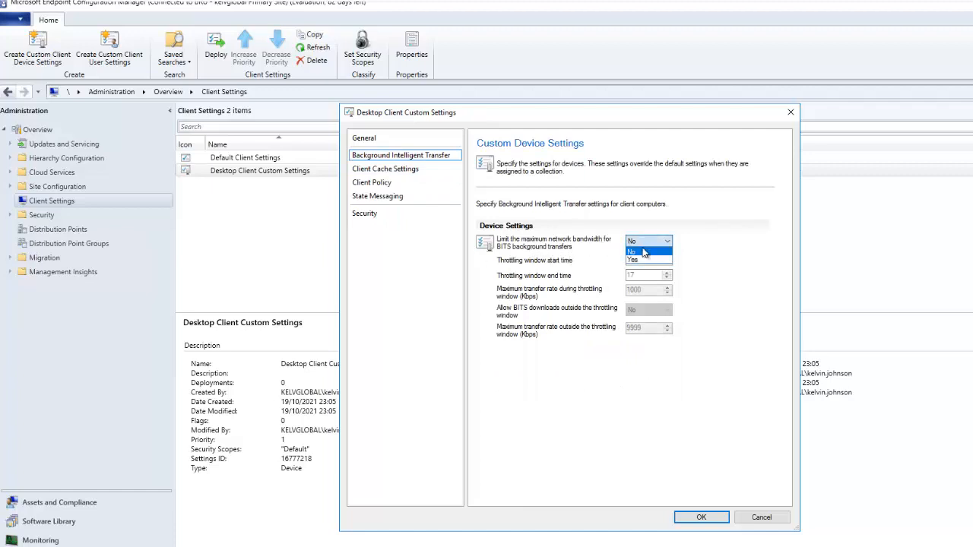
{"action": "left_click", "coordinate": [638, 260]}
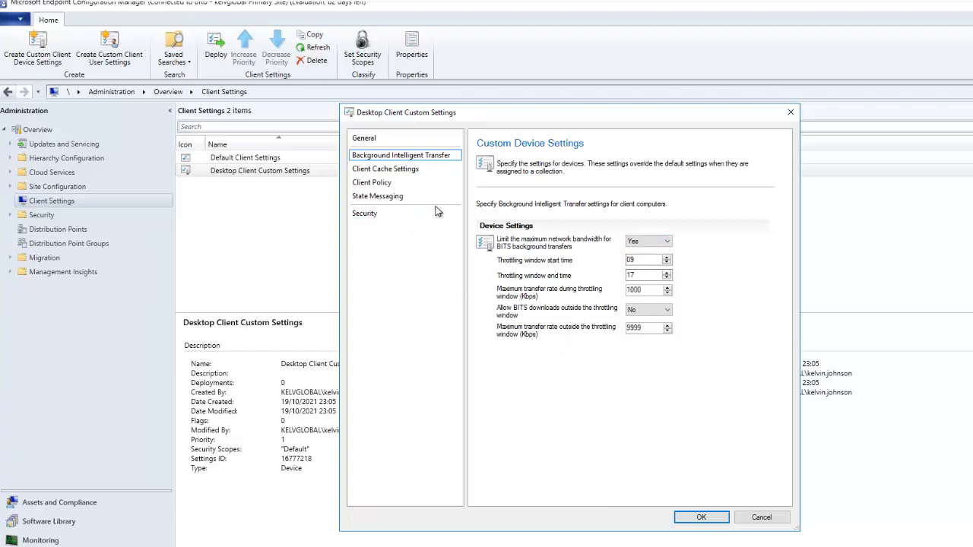
{"action": "left_click", "coordinate": [378, 199]}
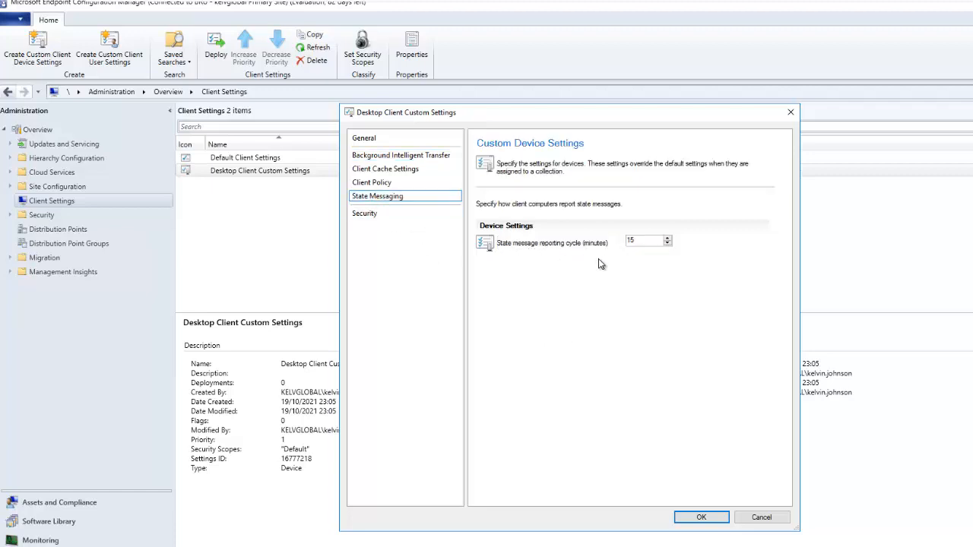
Set the state message reporting cycle to 10 minutes, check Security, then return to General.
{"action": "left_click_drag", "start_coordinate": [646, 242], "coordinate": [608, 245]}
{"action": "left_click", "coordinate": [403, 212]}
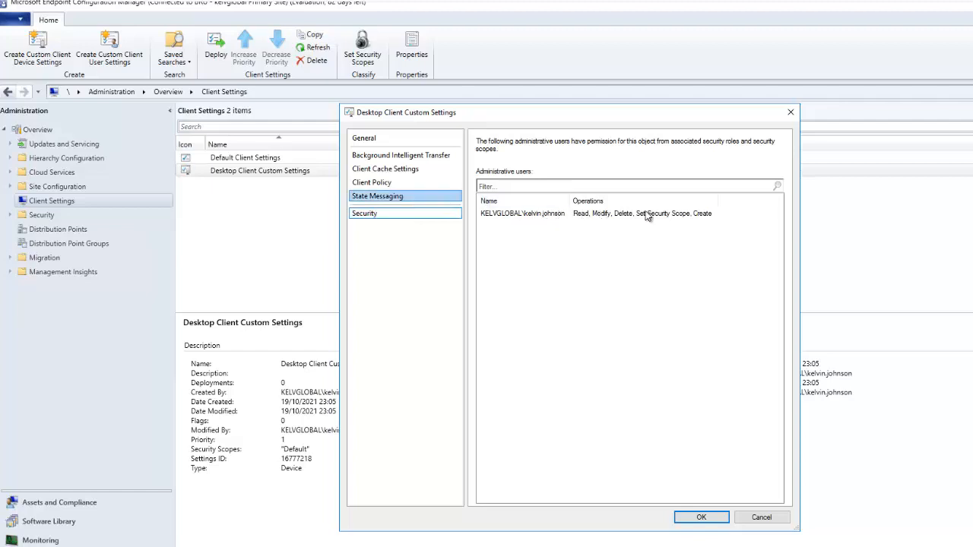
{"action": "left_click", "coordinate": [392, 196]}
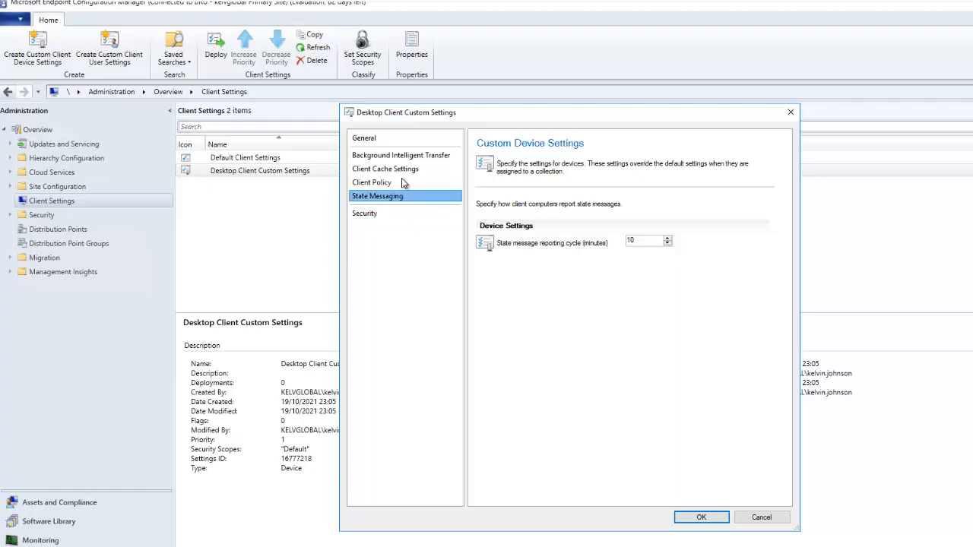
{"action": "left_click", "coordinate": [389, 139]}
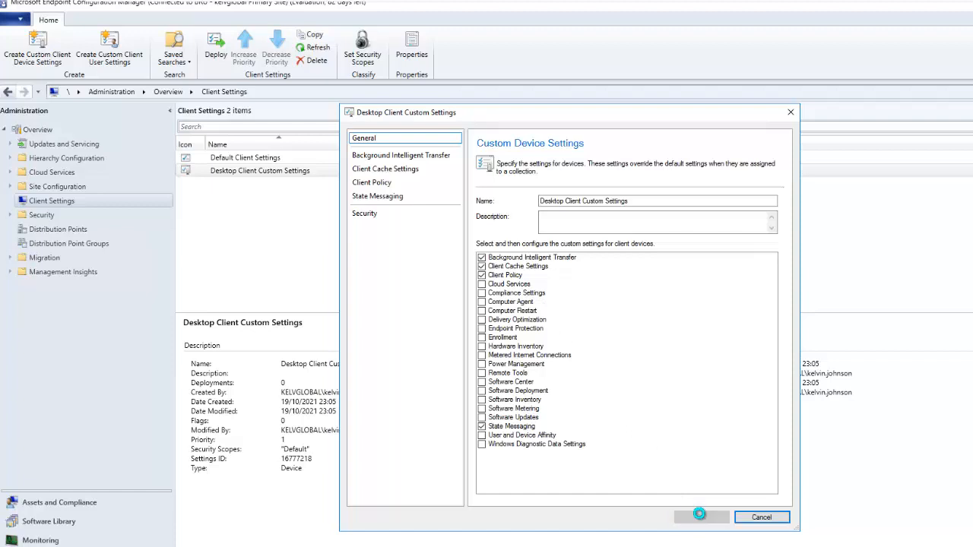
Save Desktop Client Custom Settings and switch to the Assets and Compliance workspace.
{"action": "left_click", "coordinate": [698, 516]}
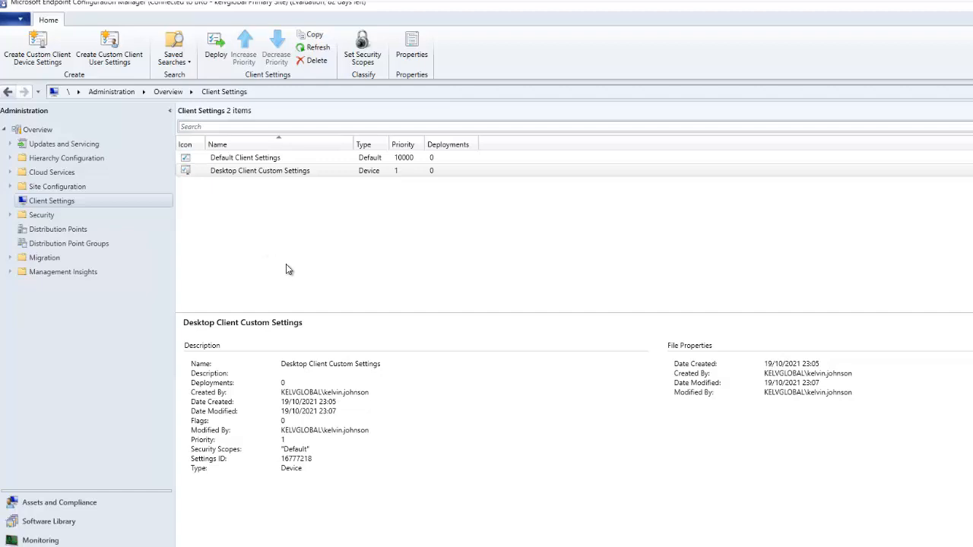
{"action": "left_click", "coordinate": [86, 500]}
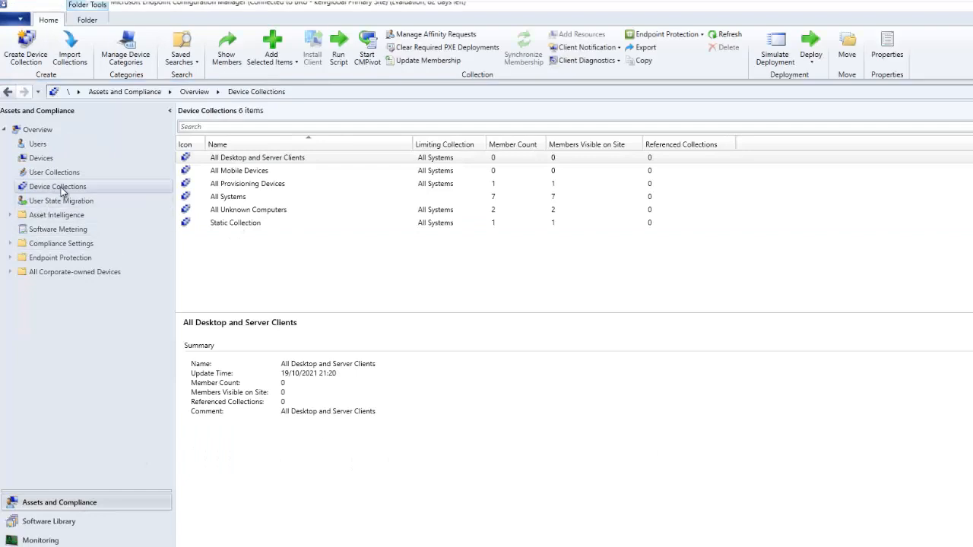
Open Device Collections and view the Static Collection's single member, BRU-N001.
{"action": "left_click", "coordinate": [61, 187]}
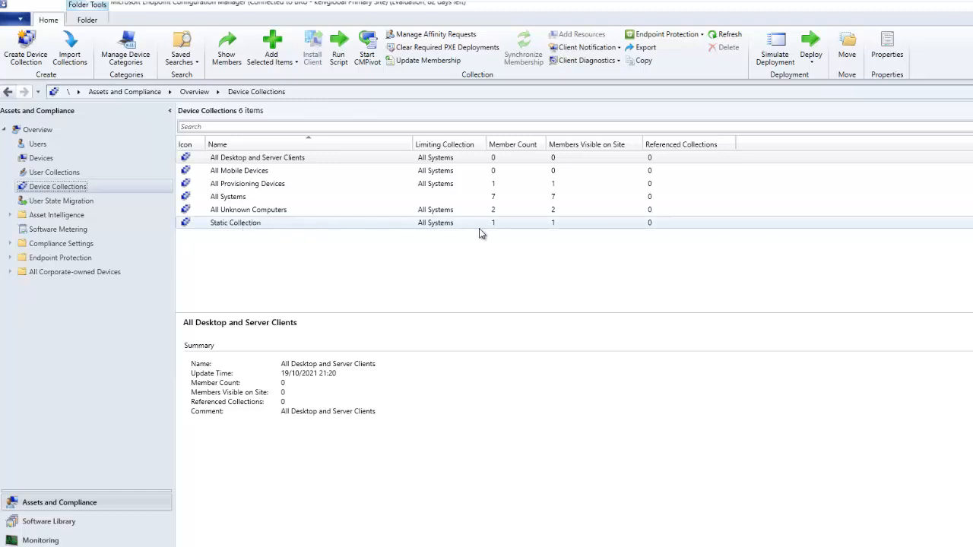
{"action": "left_click", "coordinate": [315, 222]}
{"action": "right_click", "coordinate": [314, 222]}
{"action": "left_click", "coordinate": [352, 237]}
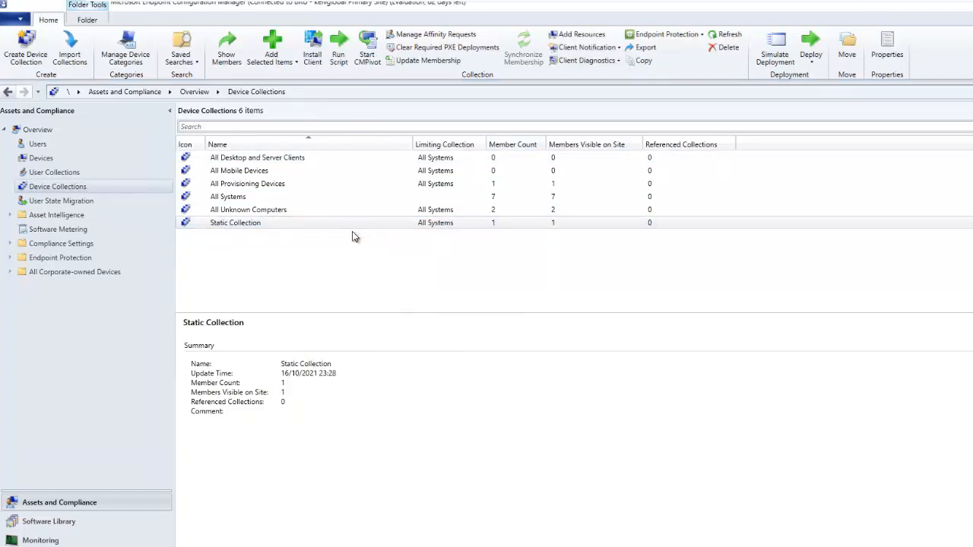
{"action": "double_click", "coordinate": [343, 221]}
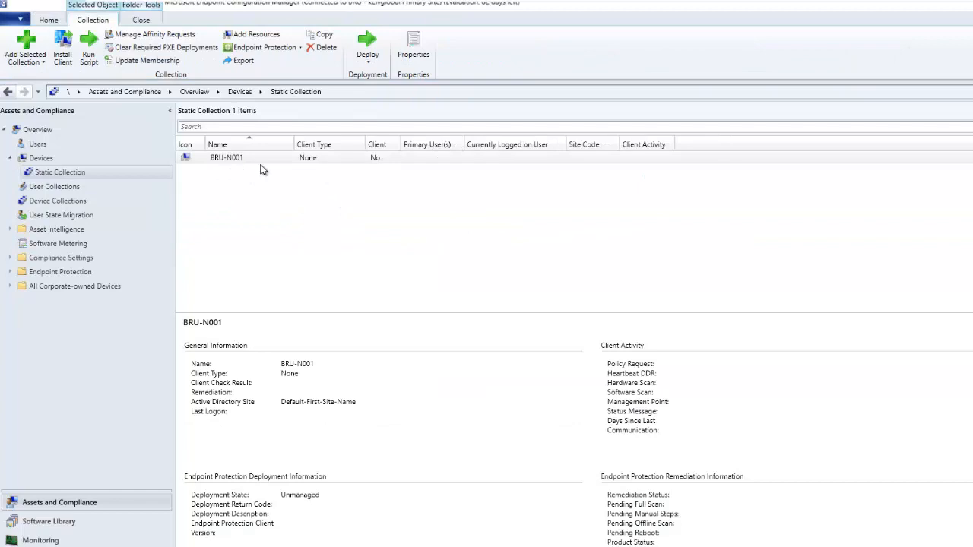
{"action": "mouse_move", "coordinate": [672, 12]}
Return to Client Settings in Administration and choose Deploy for Desktop Client Custom Settings.
{"action": "left_click", "coordinate": [55, 546]}
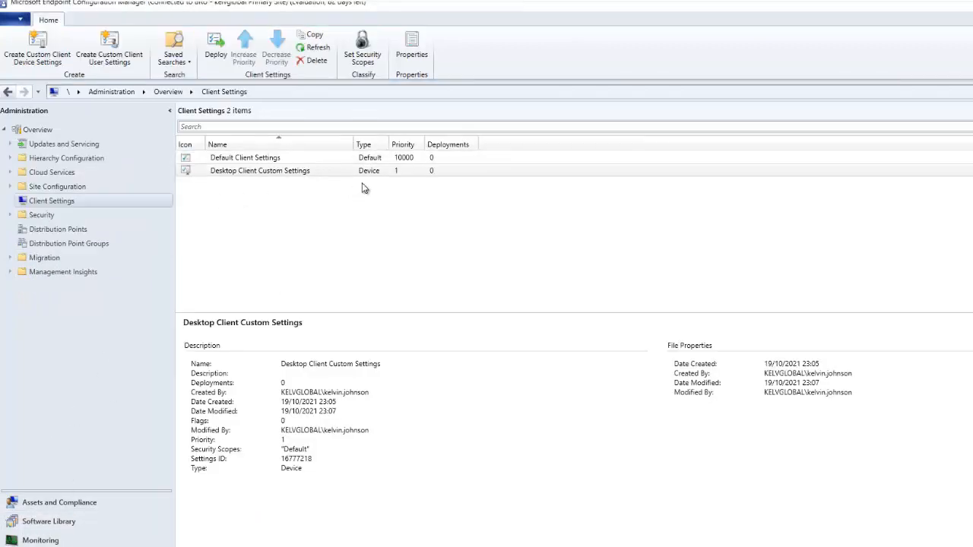
{"action": "right_click", "coordinate": [267, 173]}
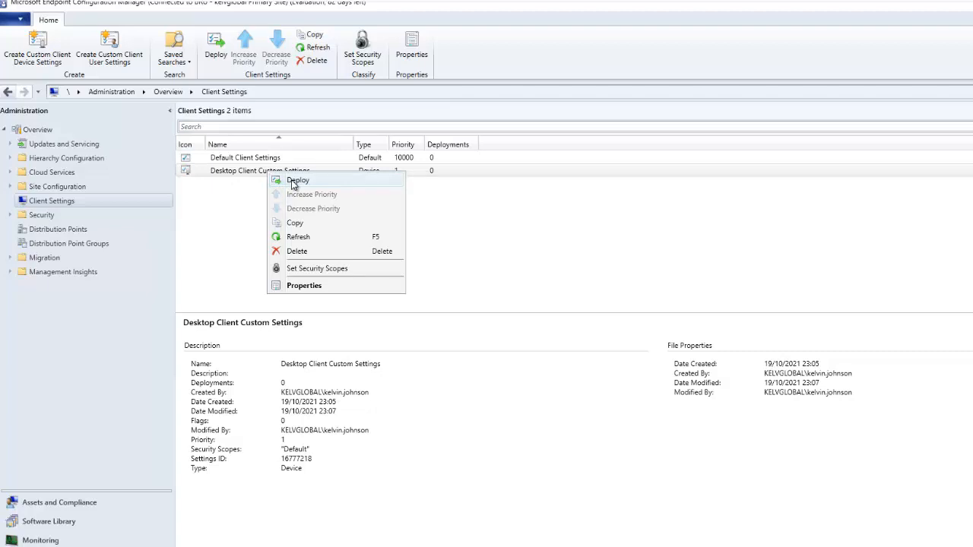
{"action": "left_click", "coordinate": [293, 182]}
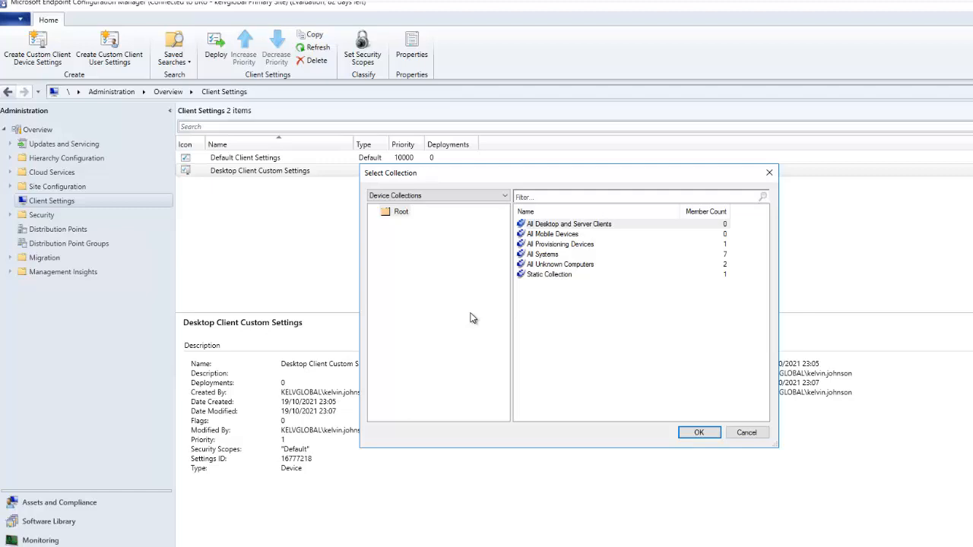
Select Static Collection as the deployment target for Desktop Client Custom Settings and confirm.
{"action": "left_click", "coordinate": [564, 277]}
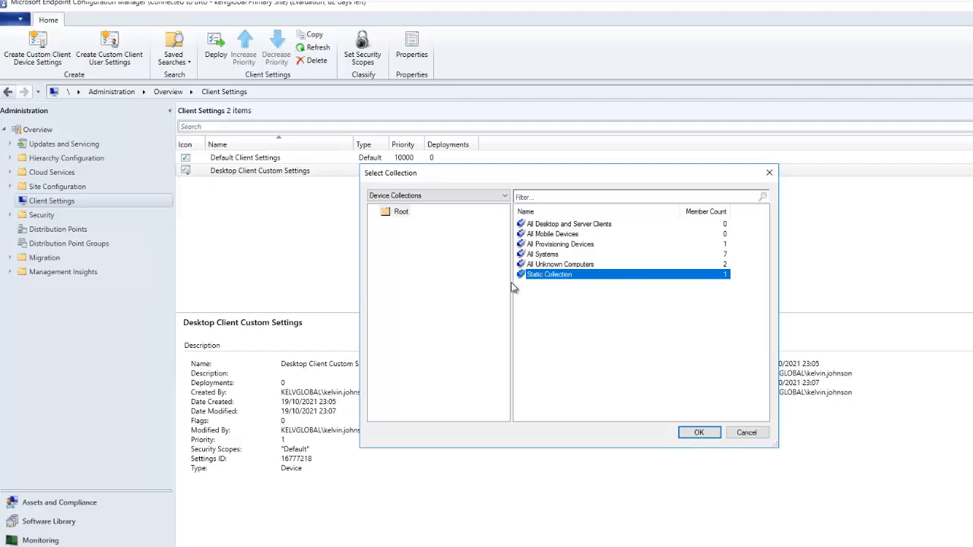
{"action": "left_click", "coordinate": [700, 432]}
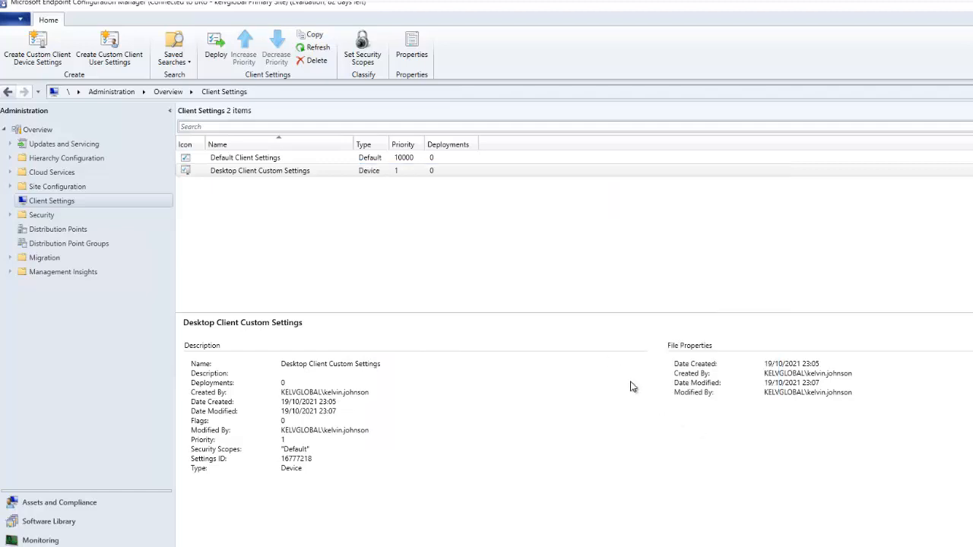